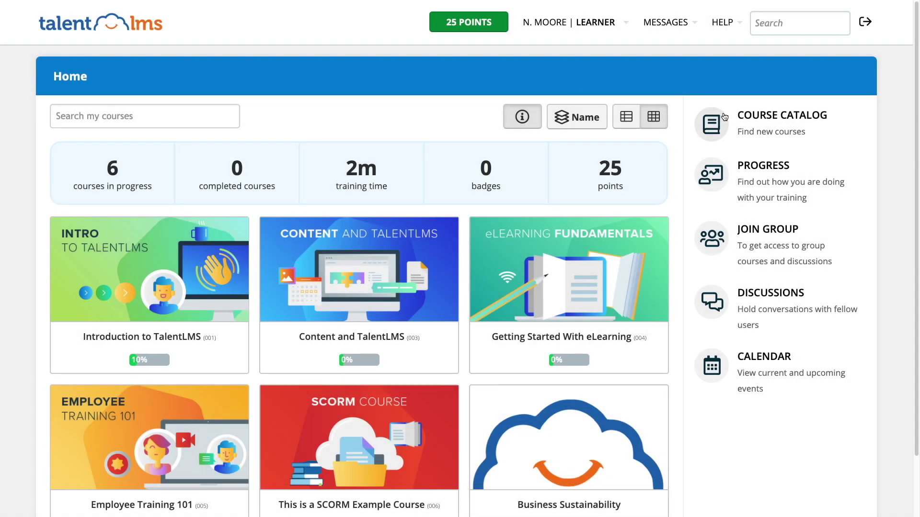
- Open the TalentLMS course catalog to find the Business Sustainability course
left_click(751, 115)
left_click_drag(915, 108, 901, 431)
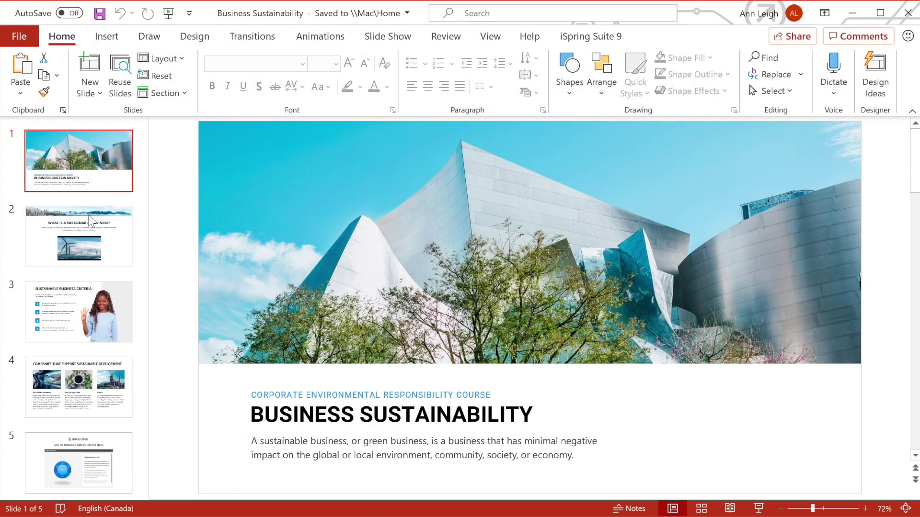
- Review slides 2, 3 and the title slide, then show the iSpring Suite 9 ribbon
left_click(91, 252)
left_click(94, 309)
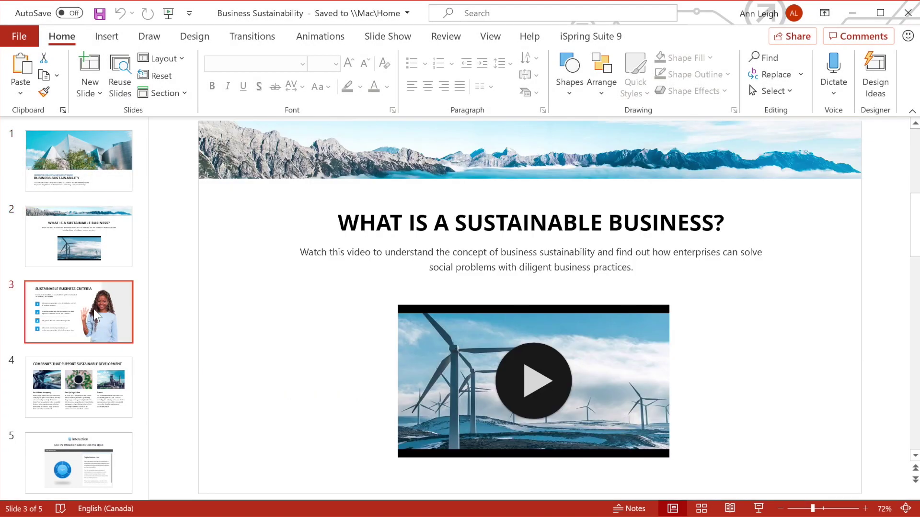
left_click(97, 171)
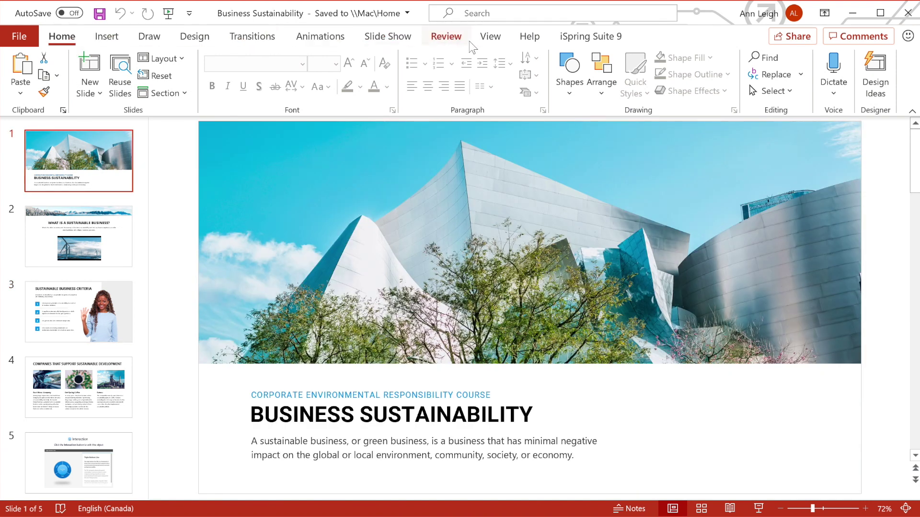
left_click(590, 36)
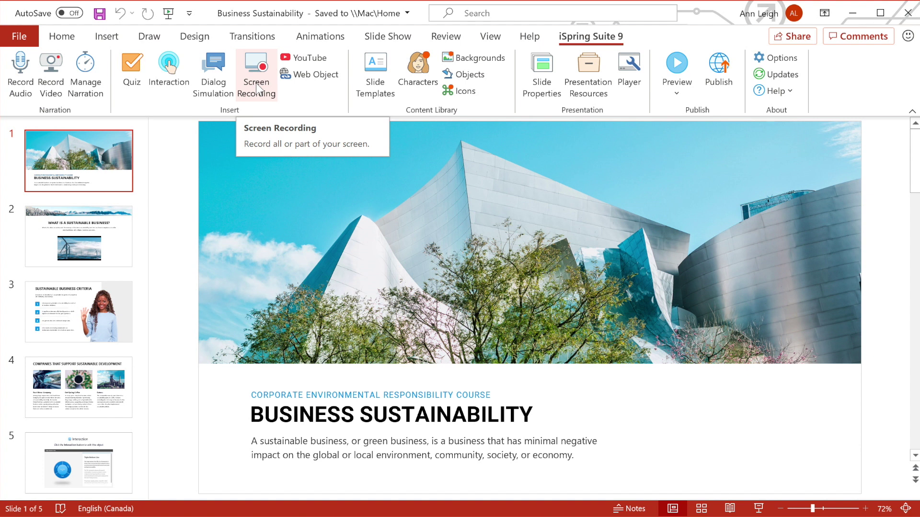
- Insert a blank sixth slide after the Interaction slide and launch iSpring QuizMaker
left_click(79, 463)
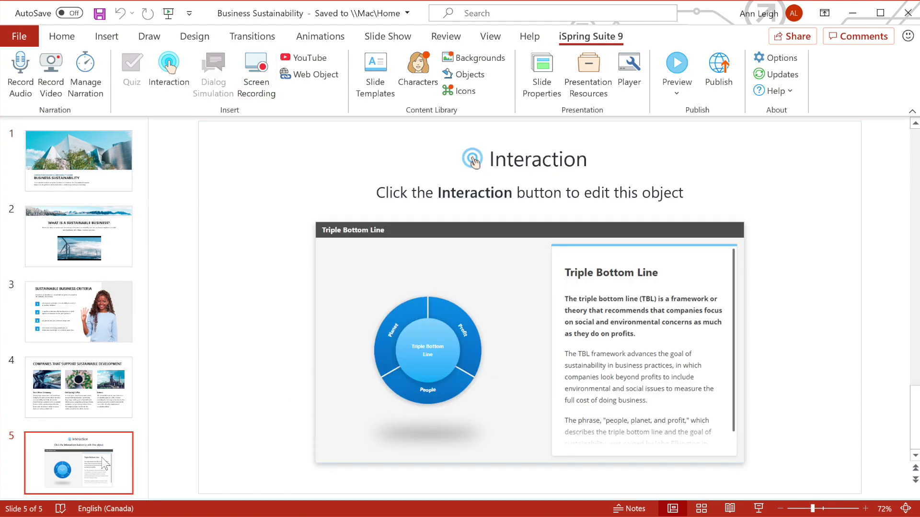
left_click(107, 36)
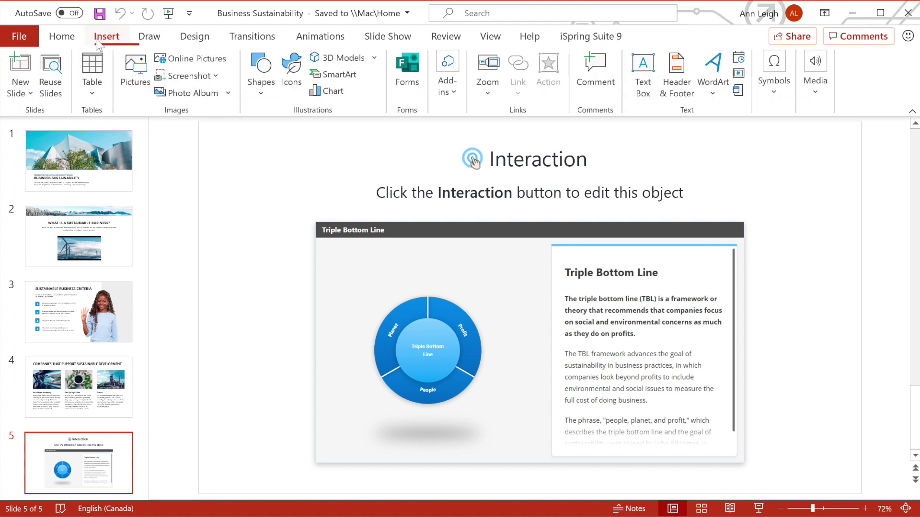
left_click(21, 92)
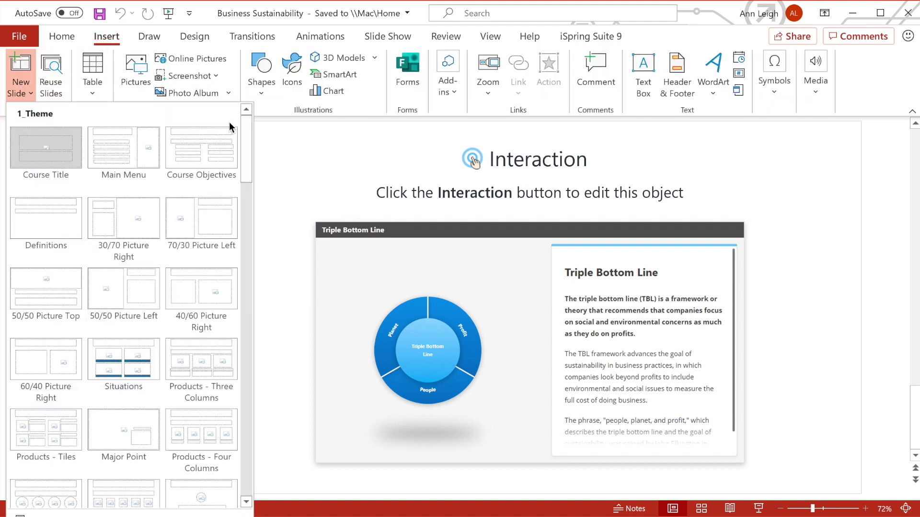
left_click_drag(246, 122, 246, 224)
left_click(216, 212)
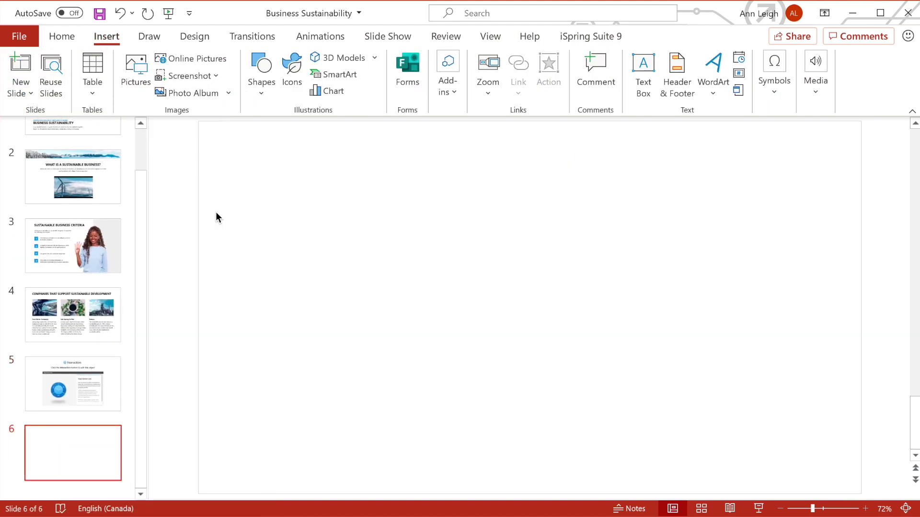
left_click(590, 36)
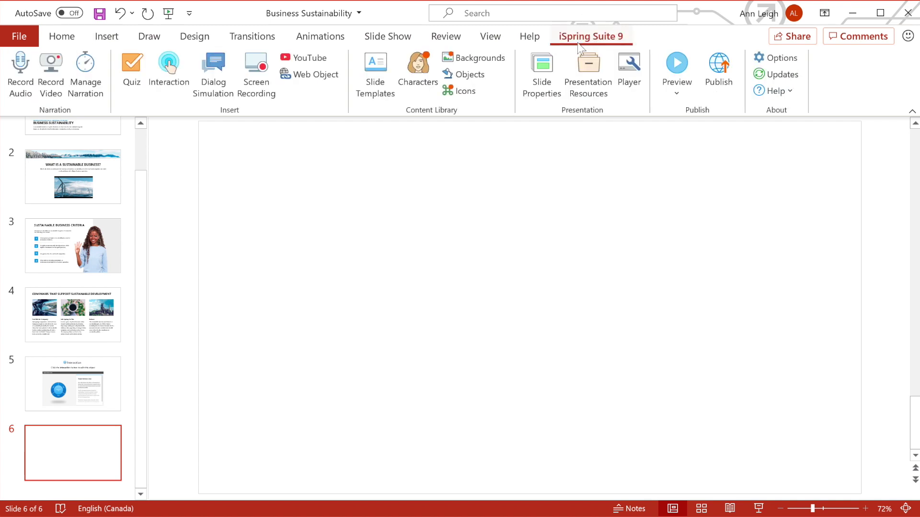
left_click(132, 72)
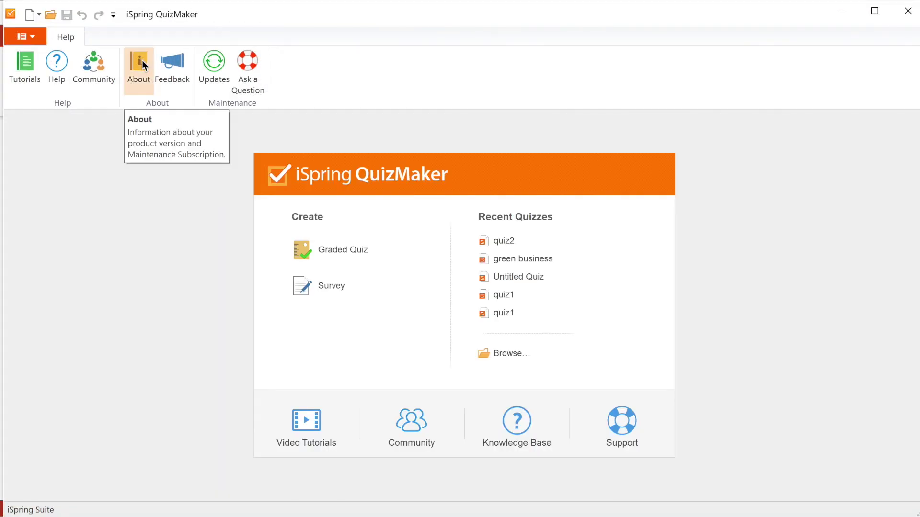
- Load the recent 'green business' quiz and save it back into slide 6
left_click(510, 259)
left_click(611, 73)
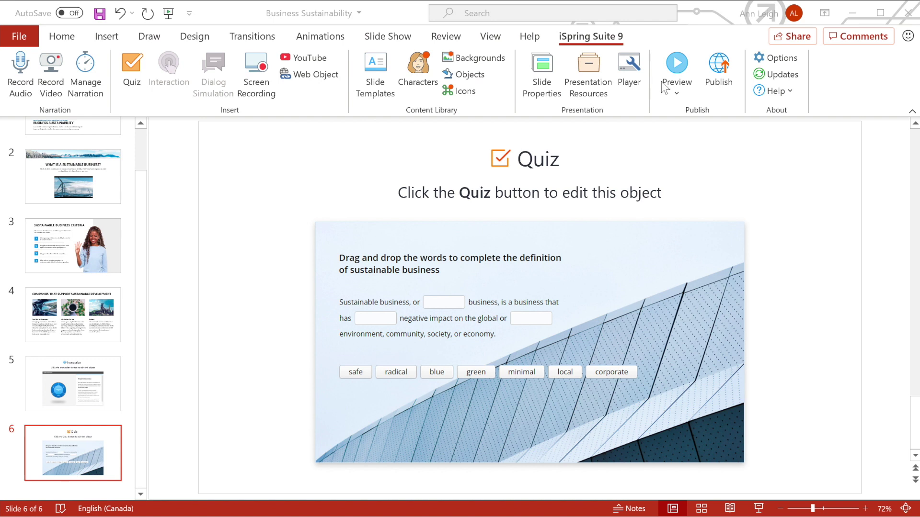
- Publish Business Sustainability for LMS using the SCORM 1.2 profile
left_click(719, 68)
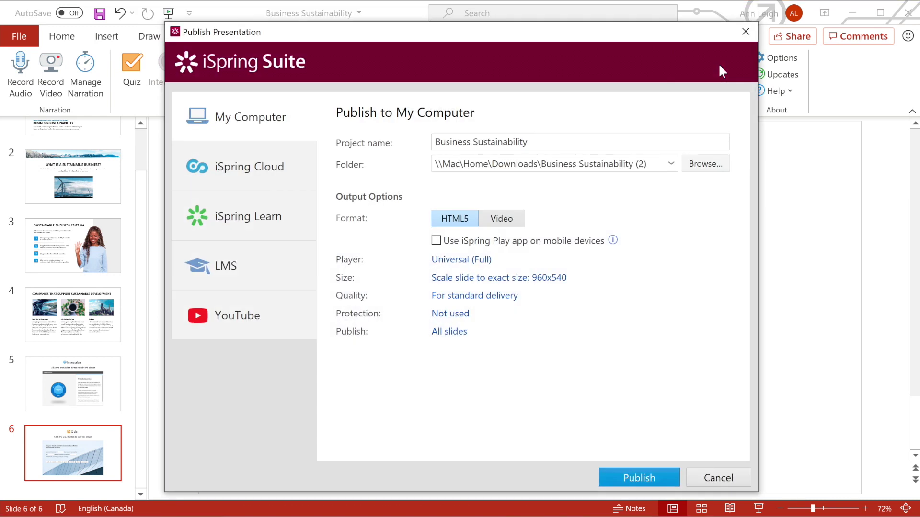
left_click(249, 261)
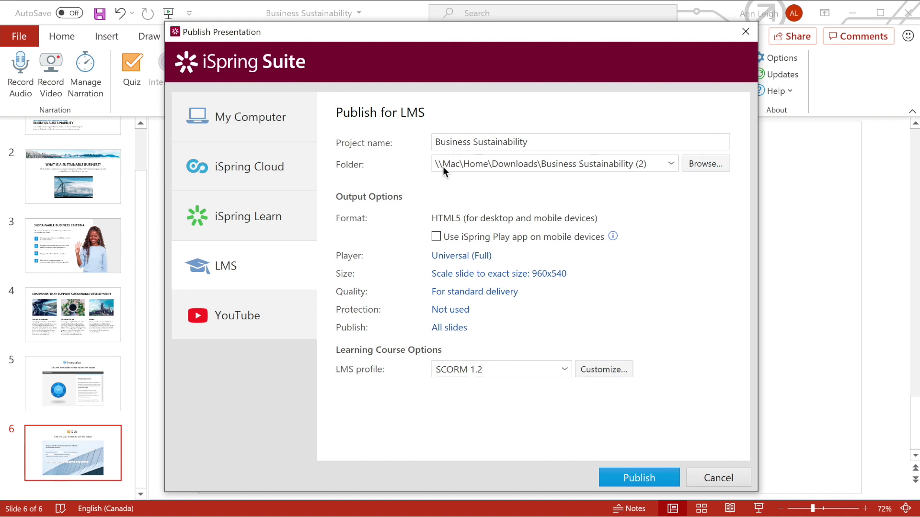
left_click(567, 367)
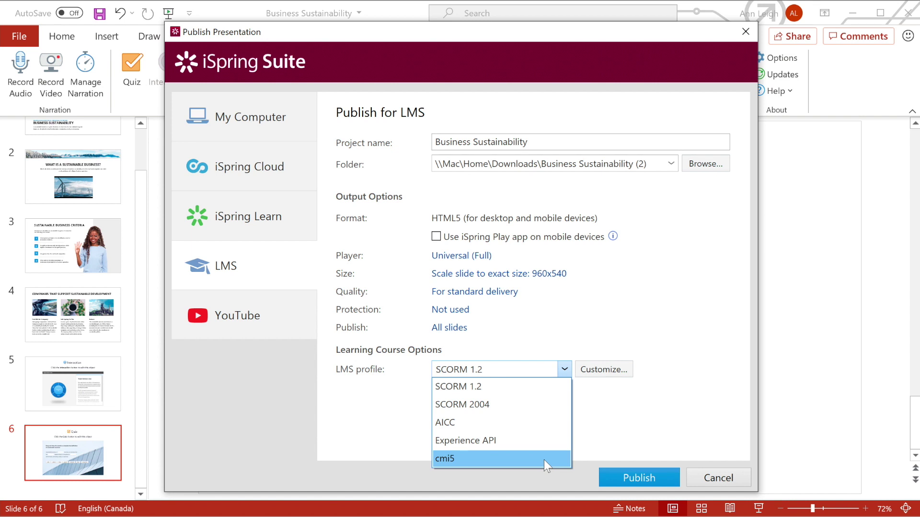
left_click(529, 392)
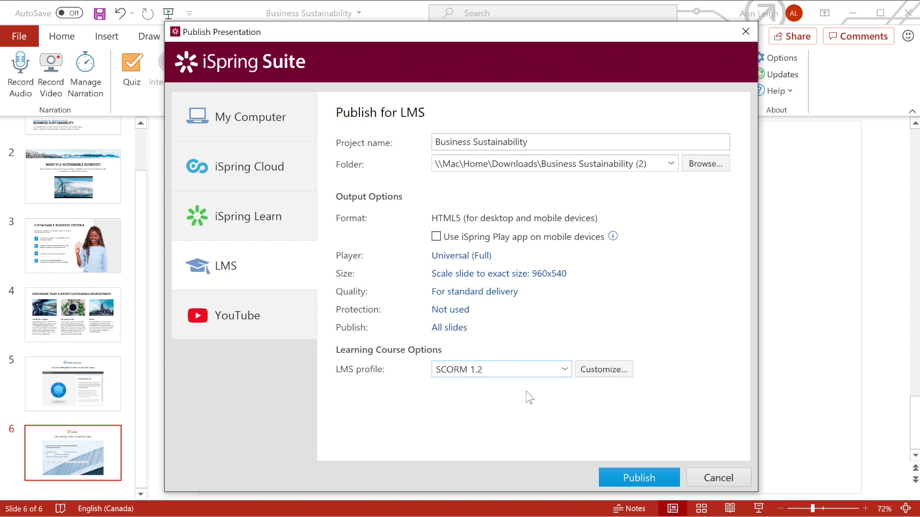
left_click(639, 478)
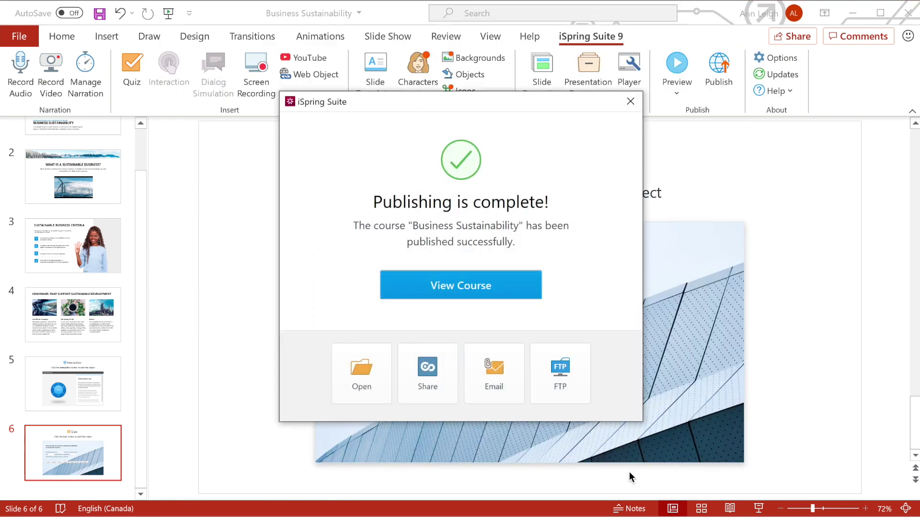
- Open the output folder holding the published Business Sustainability zip package
left_click(361, 374)
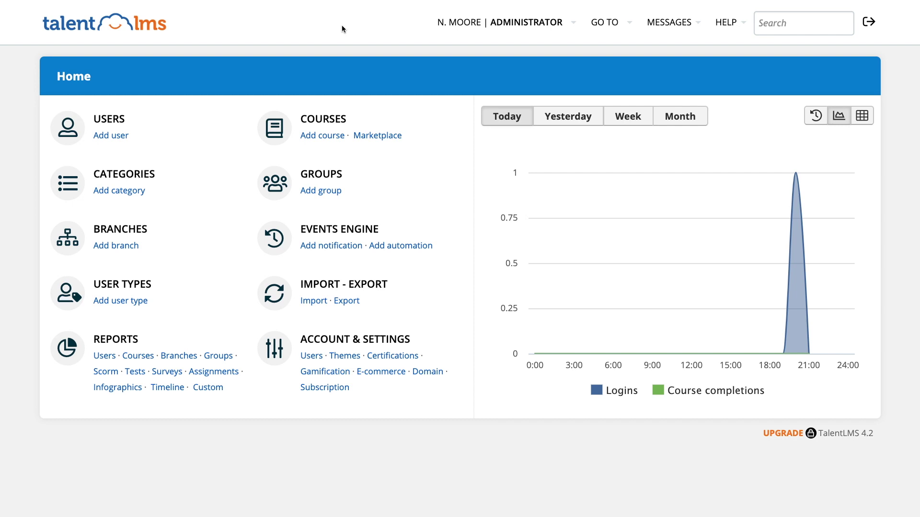
mouse_move(503, 23)
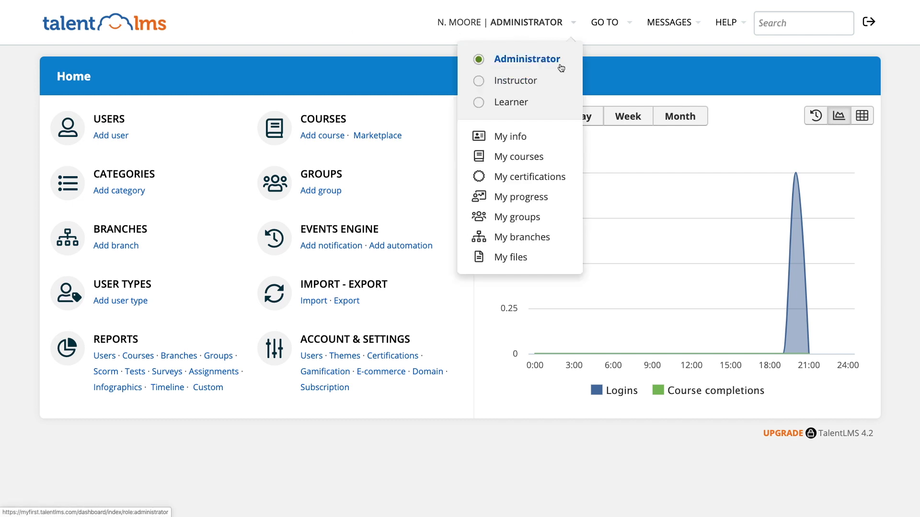
- Switch TalentLMS from Administrator to Instructor and open the Add course form
left_click(562, 67)
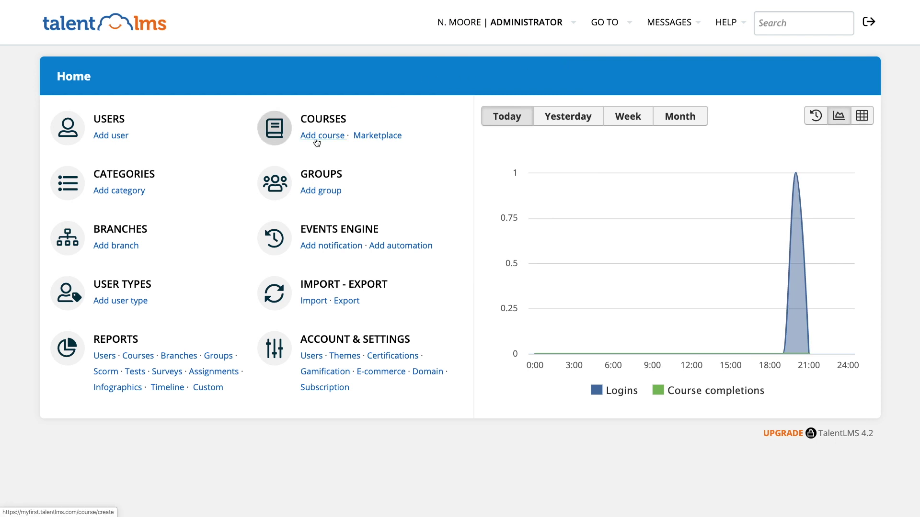
left_click(521, 23)
left_click(514, 59)
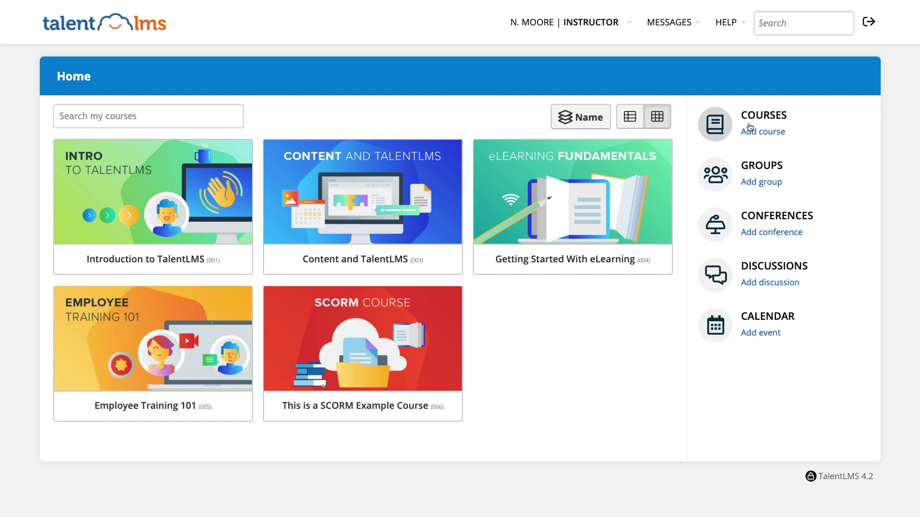
left_click(762, 131)
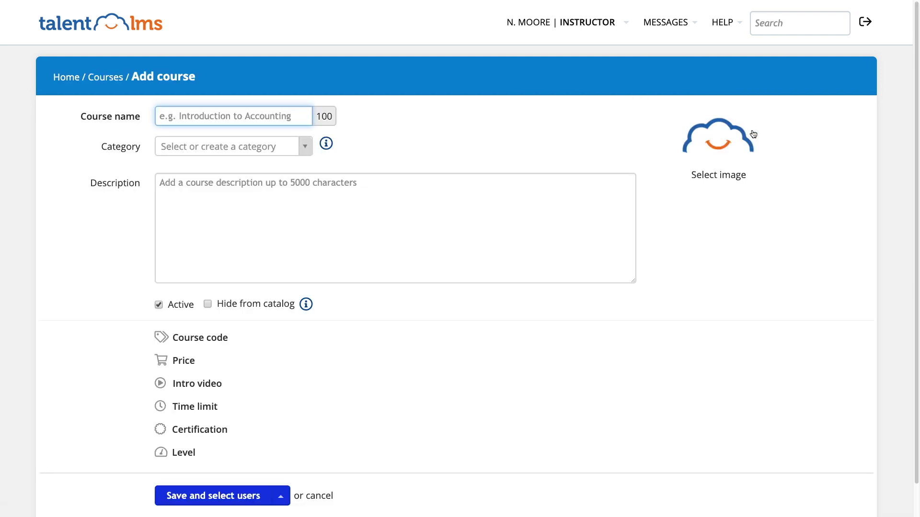
type("Business Sustainability")
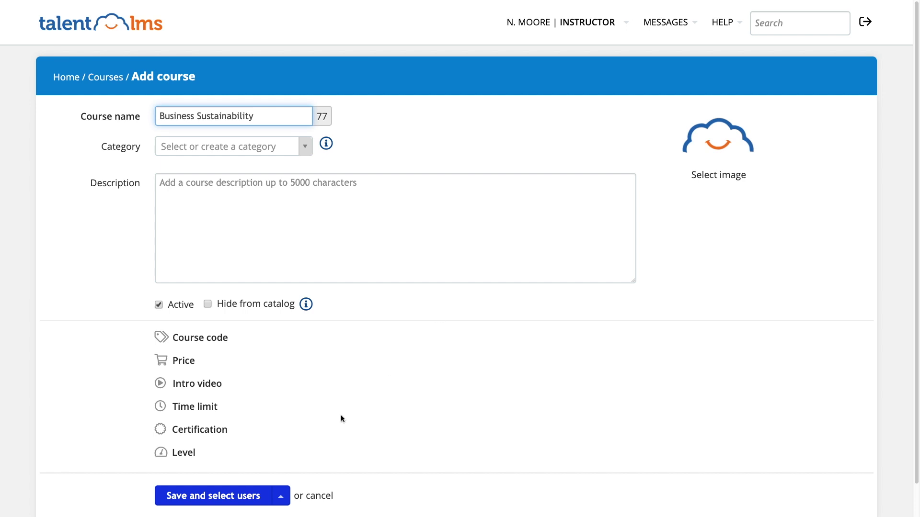
- Save the 'Business Sustainability' course with Save and add content
left_click(281, 496)
left_click(285, 431)
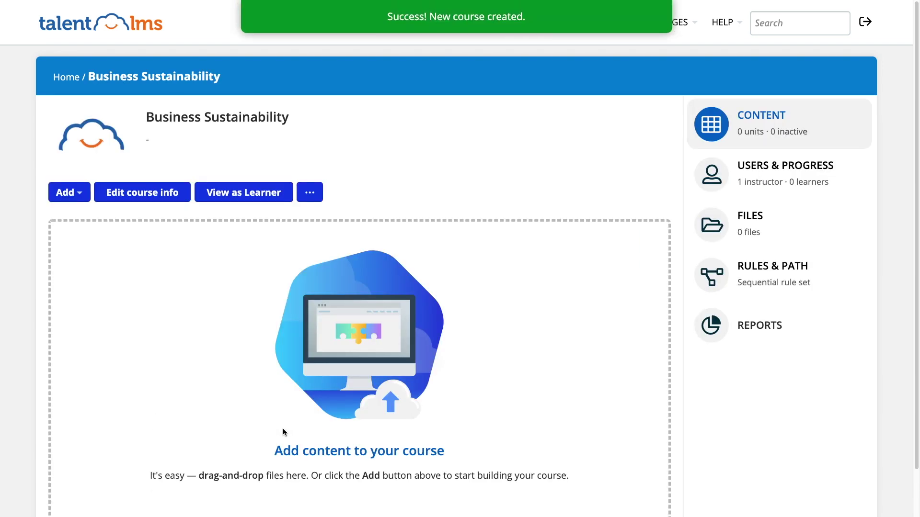
- Add a SCORM | xAPI | cmi5 unit and upload Business Sustainability.zip
left_click(83, 196)
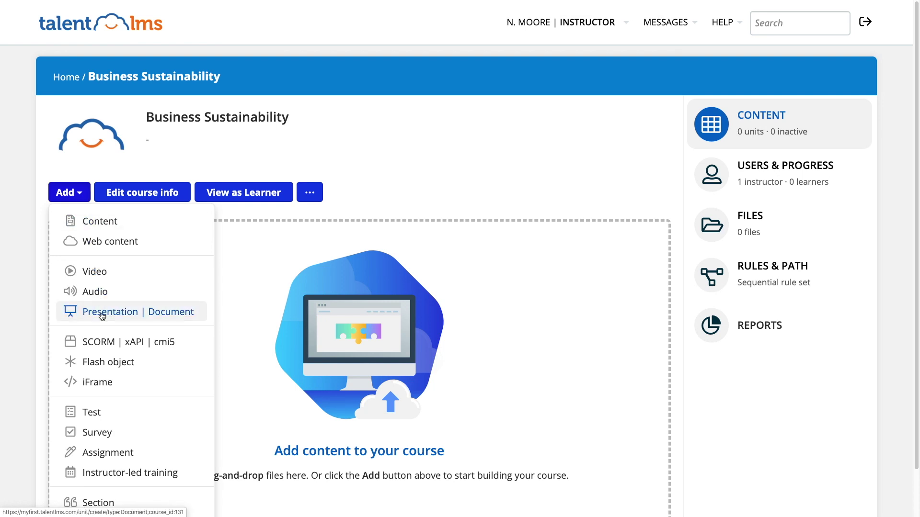
left_click(105, 342)
type("Business Sustainability")
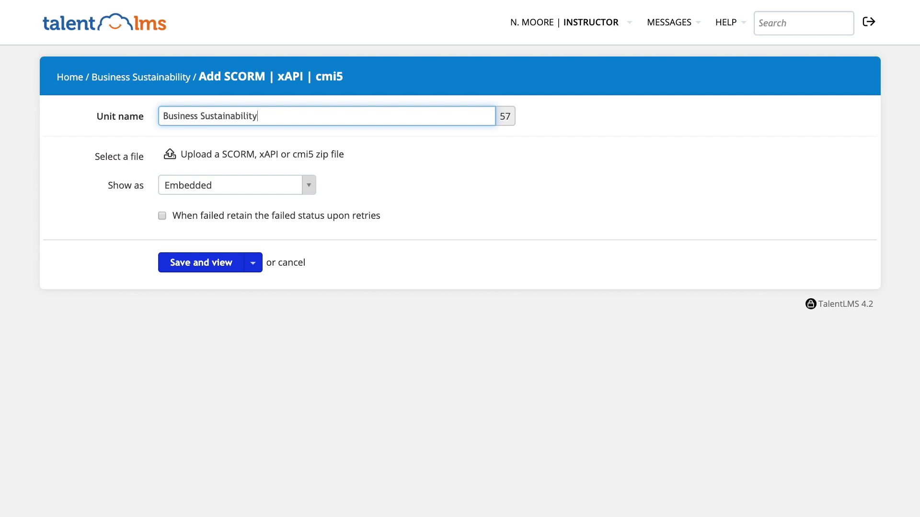
left_click(198, 154)
left_click(276, 24)
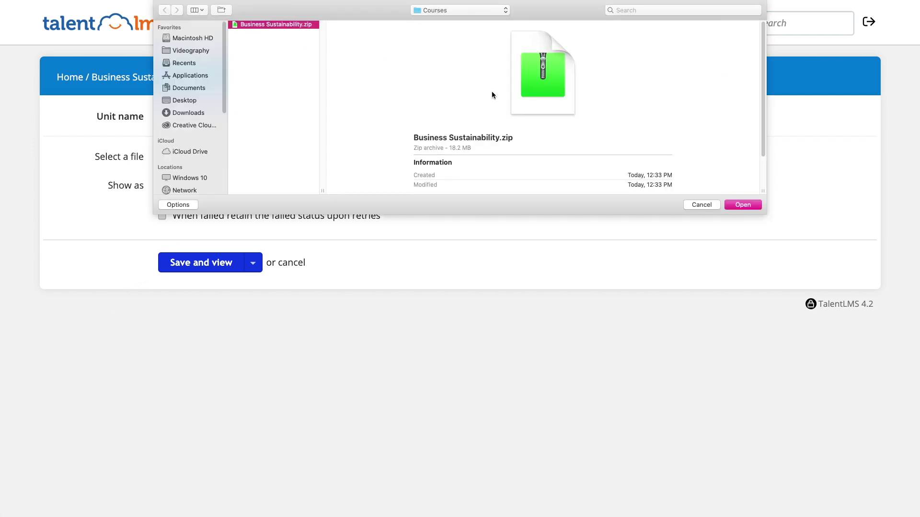
left_click(743, 204)
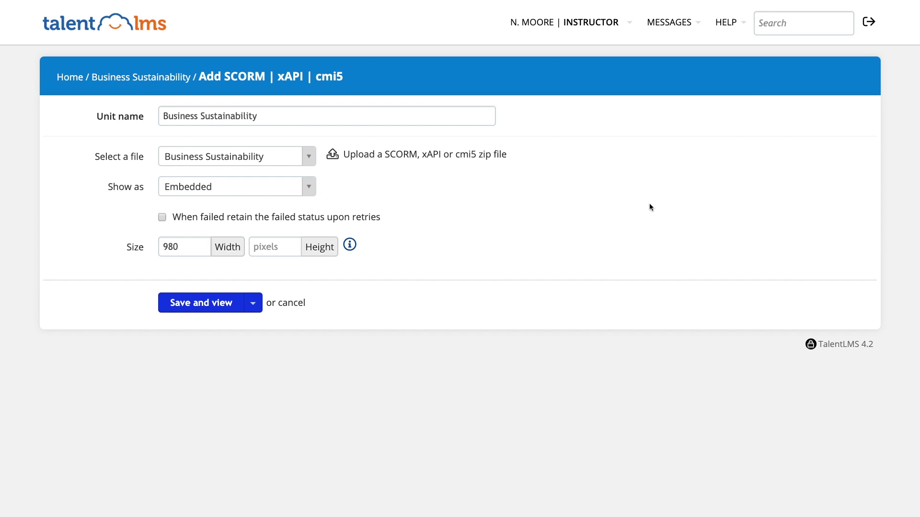
- Set the unit to show as Pop-up, then save and view it
left_click(306, 195)
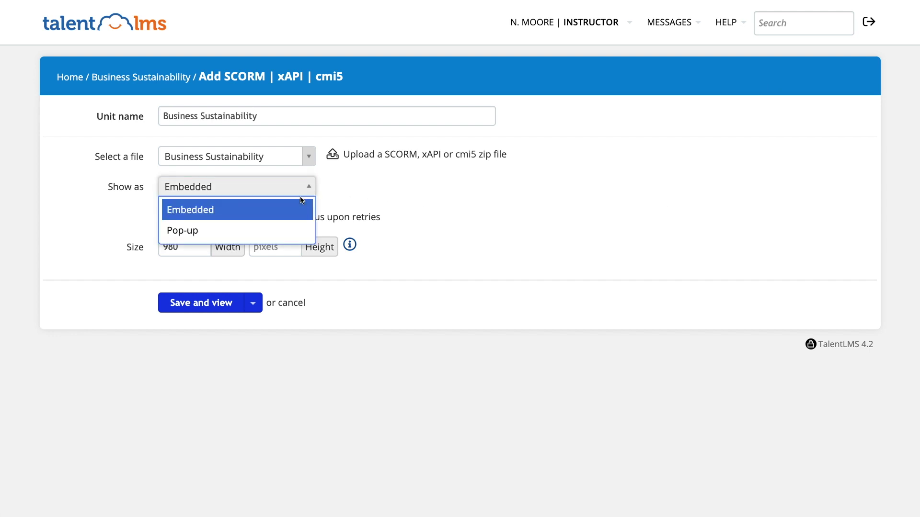
left_click(284, 228)
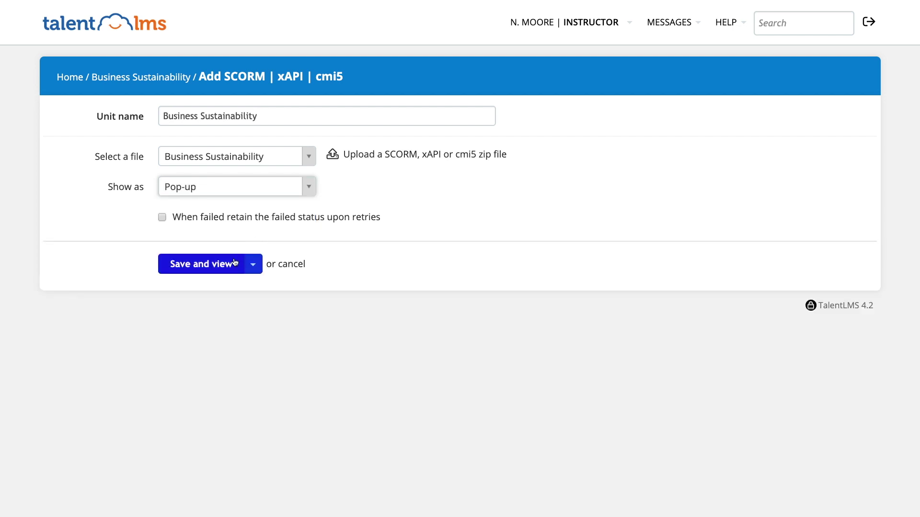
left_click(234, 264)
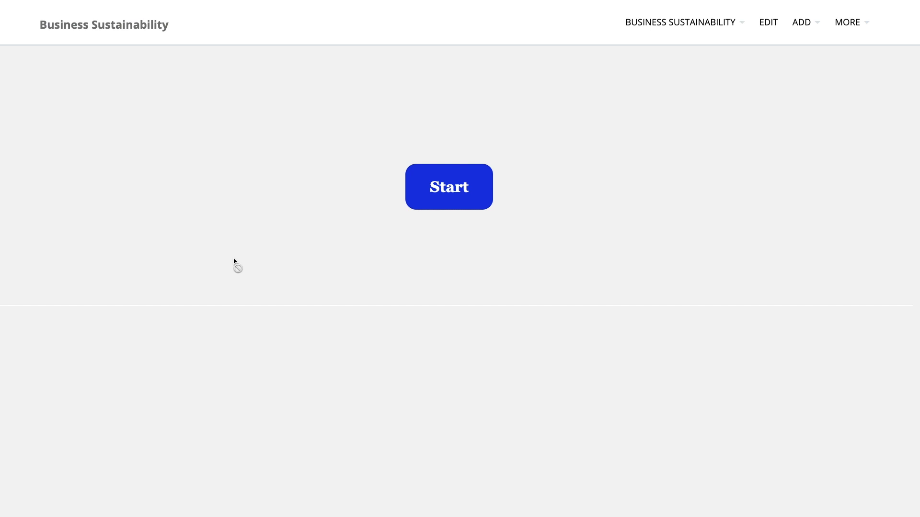
- Start the pop-up player and advance to slide 3, Sustainable Business Criteria
left_click(446, 195)
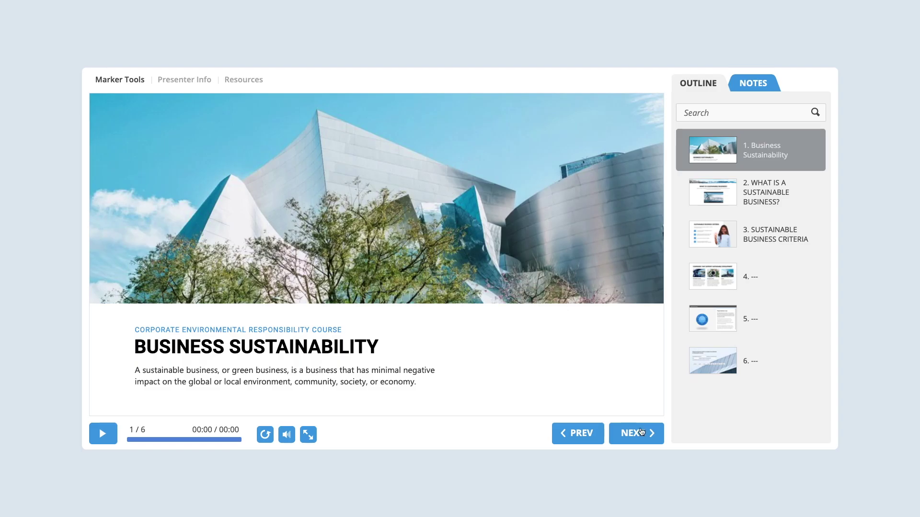
left_click(640, 433)
left_click(640, 433)
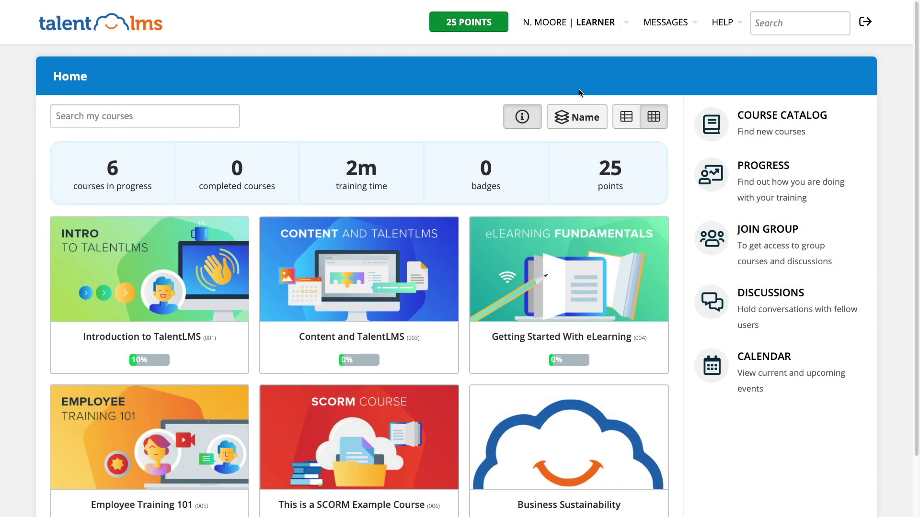
- Open TalentLMS's Course Catalog and scroll to the owned Business Sustainability course at the bottom
left_click(782, 115)
left_click_drag(916, 108, 915, 427)
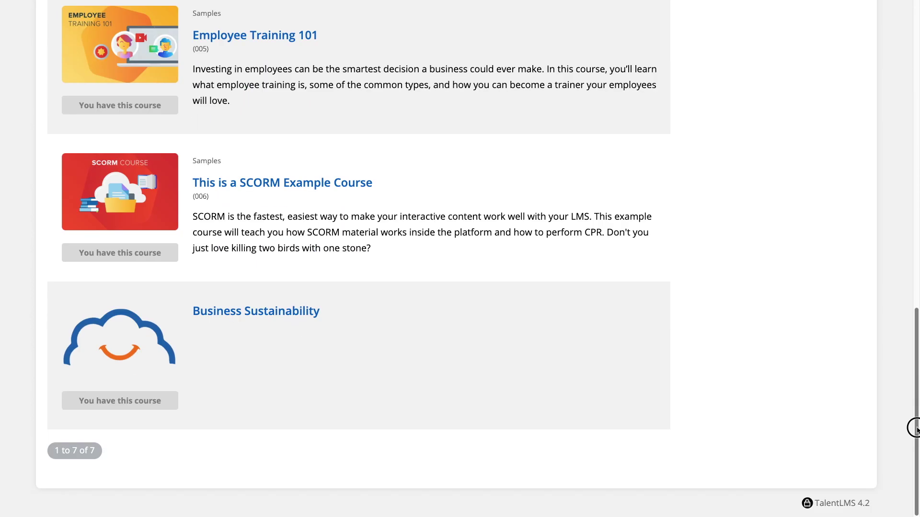